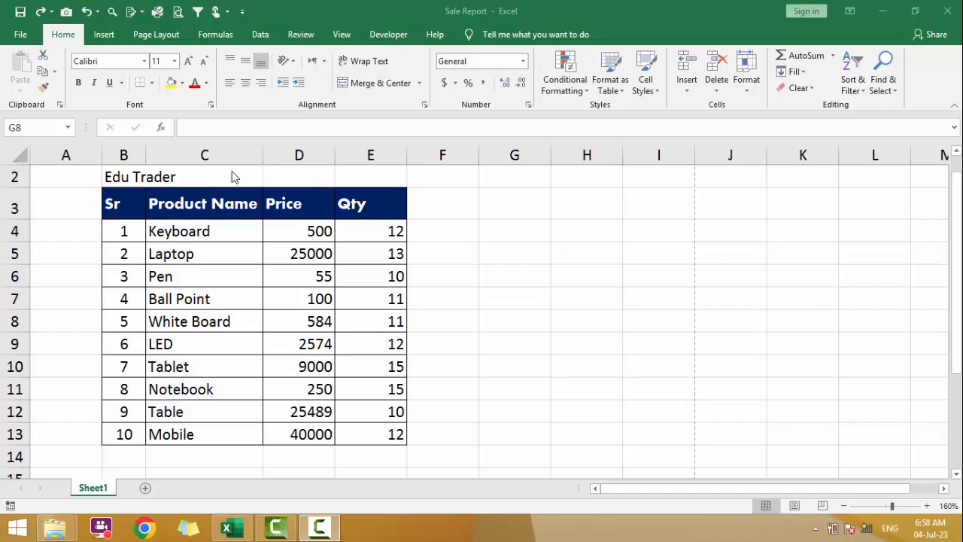
- Narrow column C so it is only as wide as the longest product entry, White Board
left_click(204, 155)
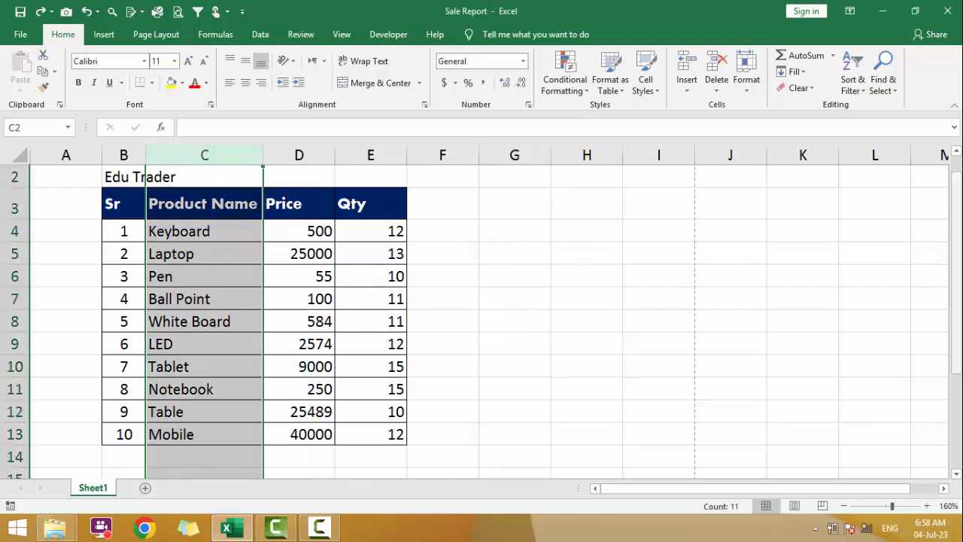
left_click_drag(956, 284, 941, 254)
left_click(277, 296)
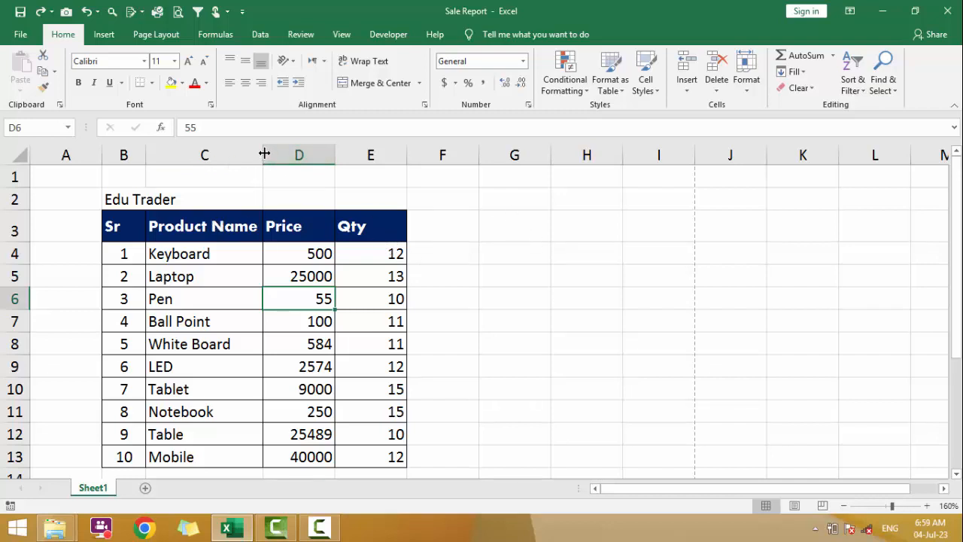
left_click_drag(264, 154, 234, 153)
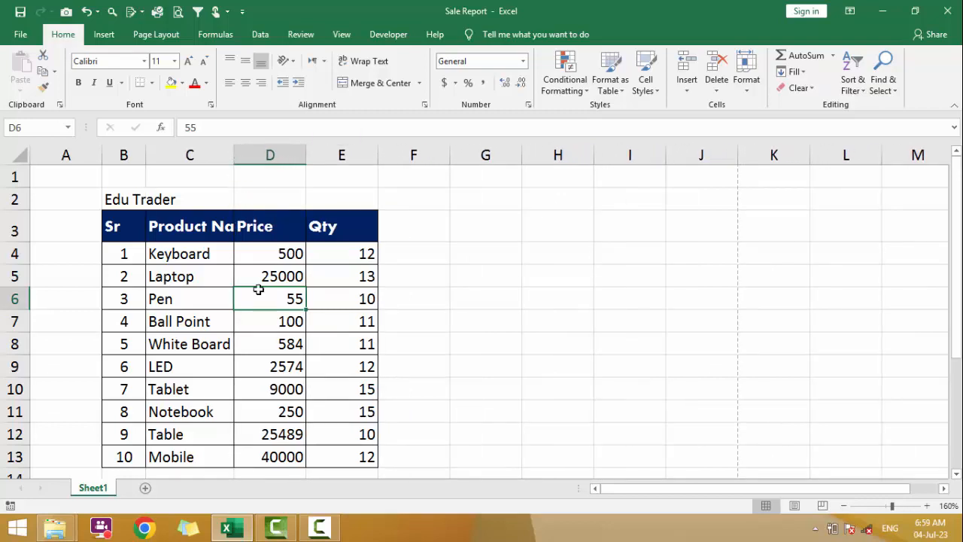
left_click(193, 340)
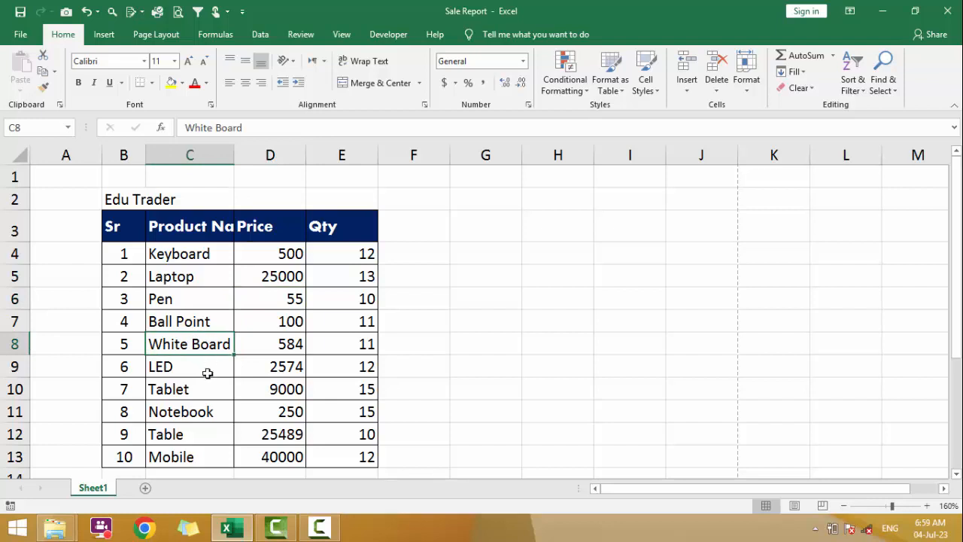
mouse_move(234, 154)
left_mouse_down()
mouse_move(224, 159)
mouse_move(221, 150)
mouse_move(234, 153)
left_mouse_up()
- Wrap the text of the Product Name header in cell C3
left_click_drag(217, 260, 215, 452)
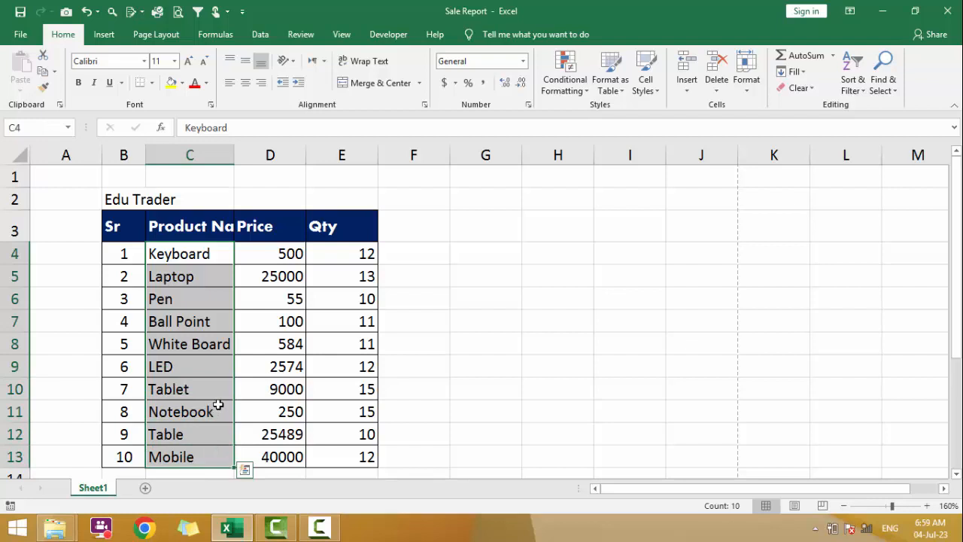
key("Up")
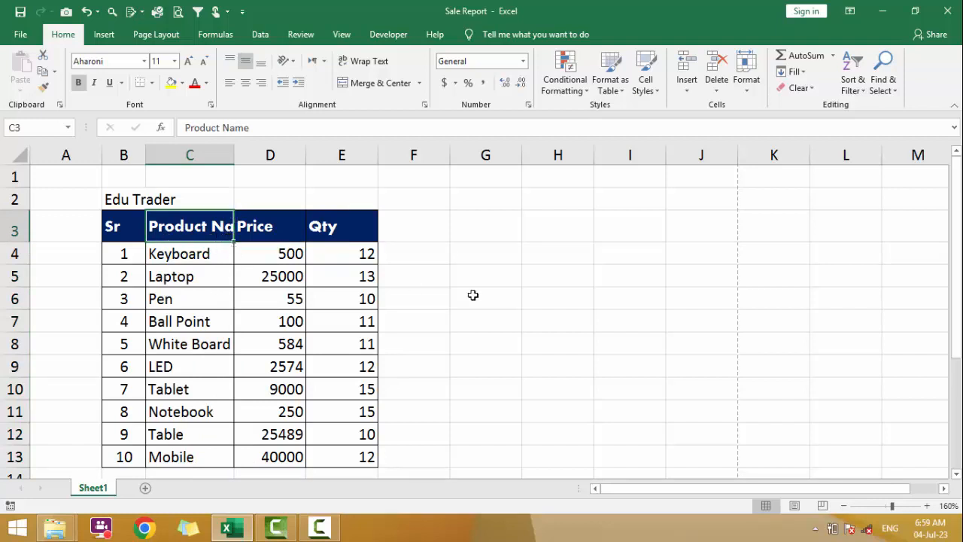
left_click(558, 299)
left_click(201, 227)
left_click(364, 61)
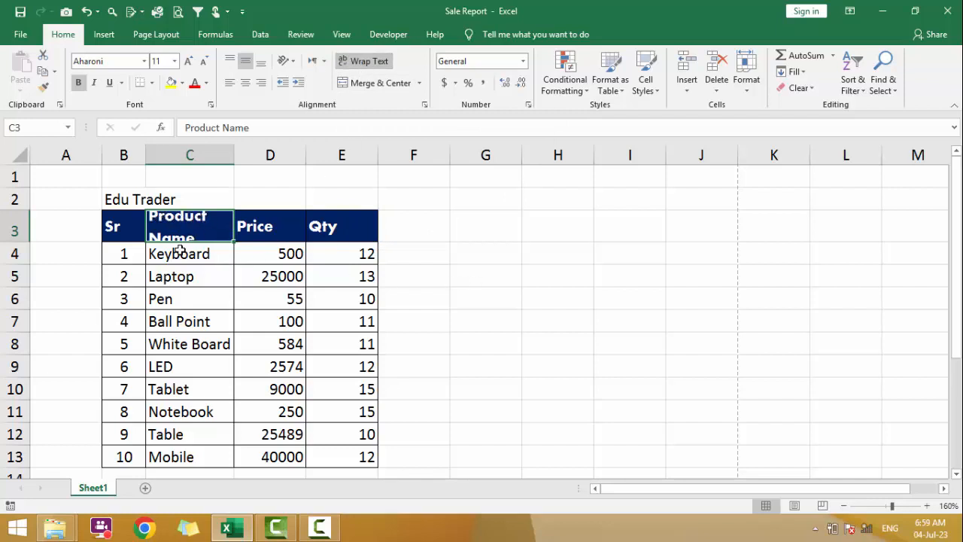
- Increase the height of header row 3 to fit both lines of the wrapped Product Name header
left_click_drag(23, 241, 26, 258)
left_click(16, 239)
left_click(242, 269)
left_click(194, 242)
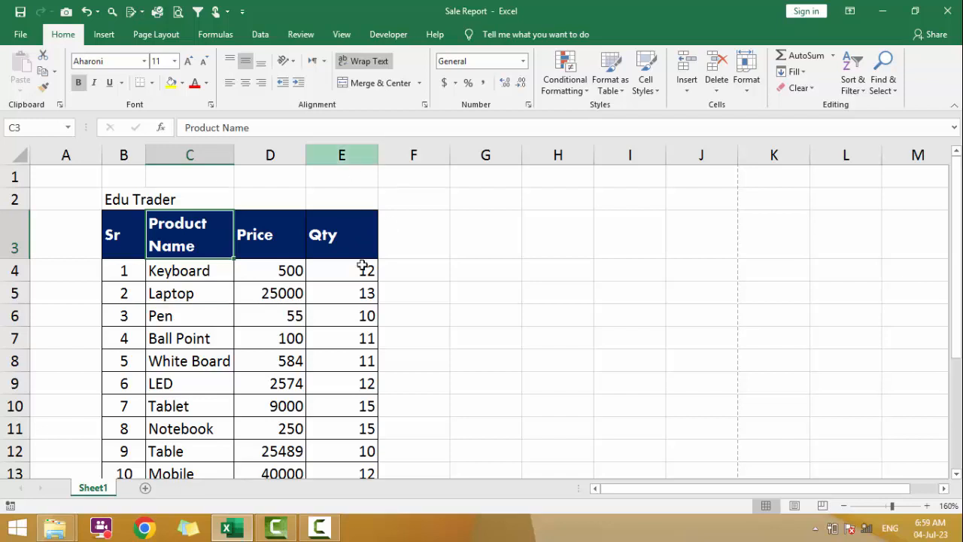
left_click(189, 156)
left_click(206, 245)
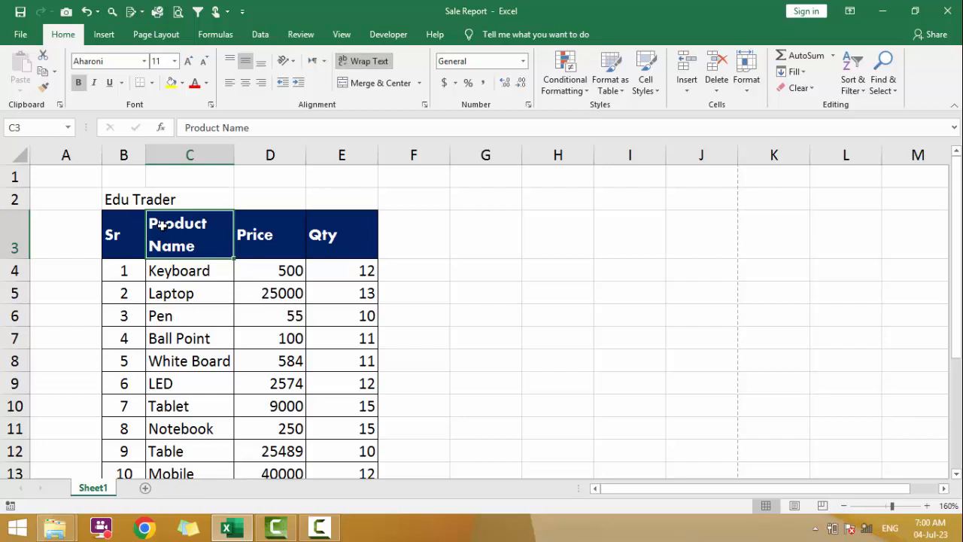
- Apply All Borders to the title row cells B2:E2
left_click(122, 196)
left_click(182, 256)
left_click_drag(125, 198, 311, 195)
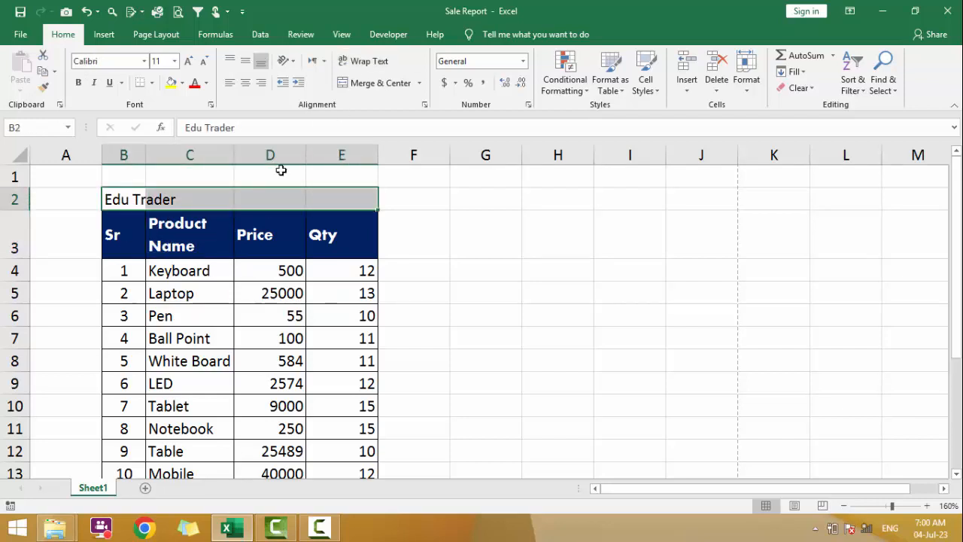
left_click(152, 83)
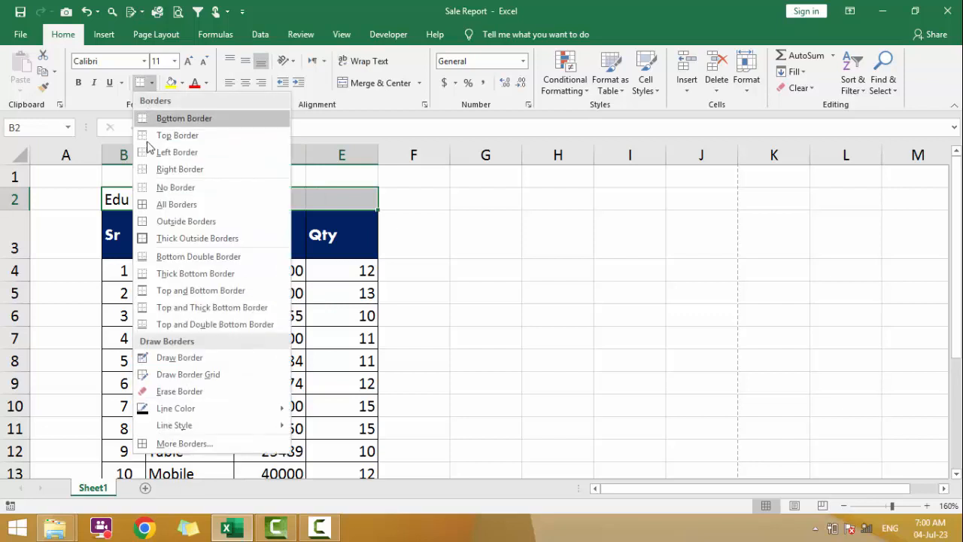
left_click(158, 205)
left_click(454, 263)
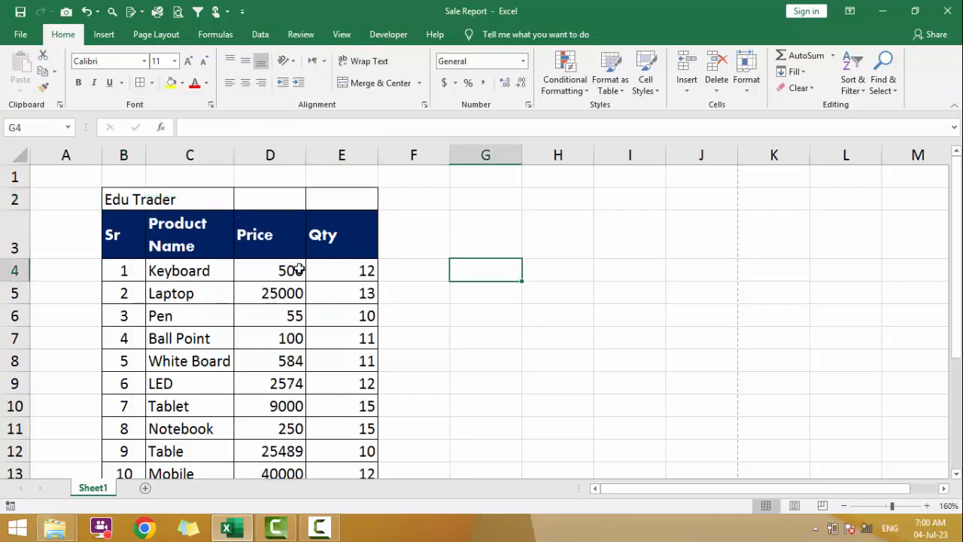
- Examine the individual cells of the title row from B2 to E2
left_click(119, 198)
left_click(285, 201)
left_click(339, 206)
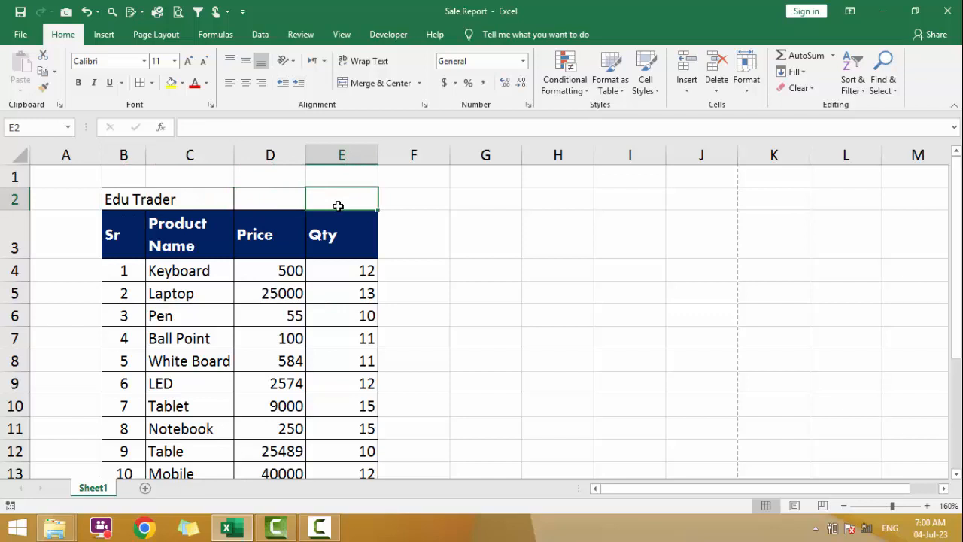
left_click(485, 272)
left_click_drag(110, 200, 307, 216)
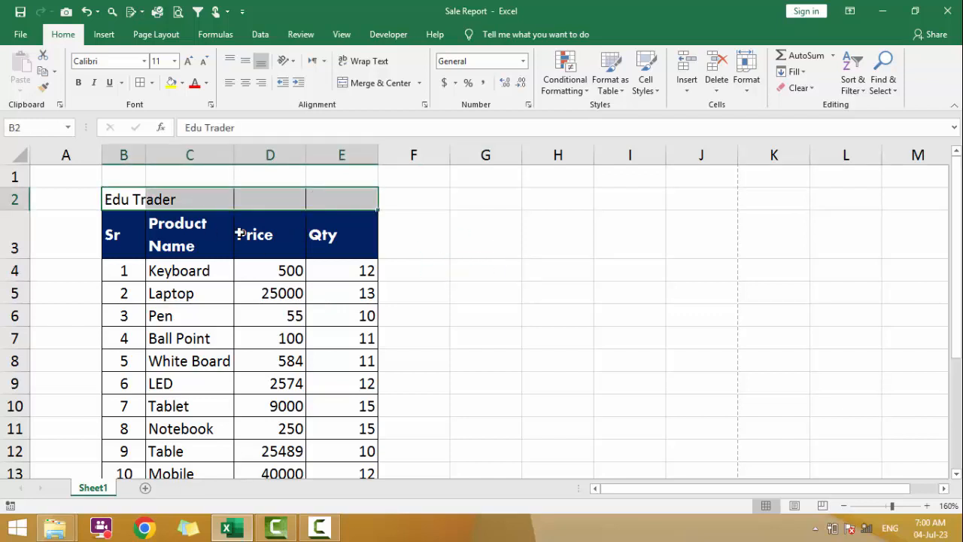
left_click(125, 197)
left_click(226, 197)
left_click(334, 195)
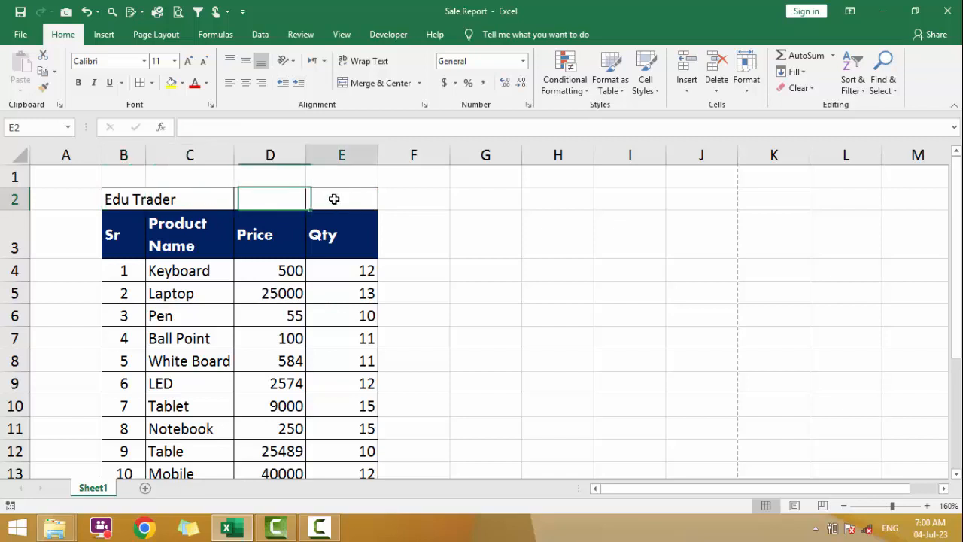
left_click(123, 196)
left_click(275, 201)
left_click(317, 196)
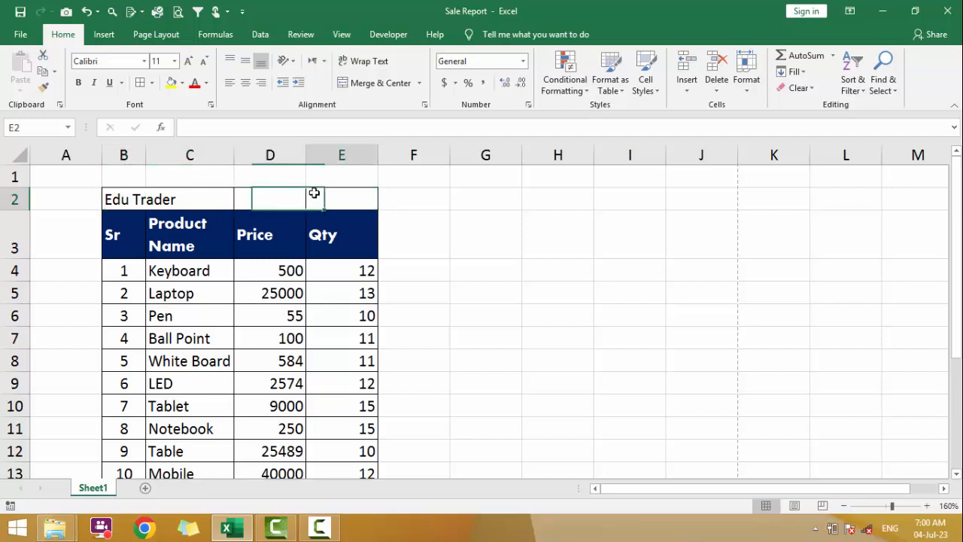
- Merge and center the Edu Trader title across cells B2:E2
left_click_drag(125, 198, 309, 193)
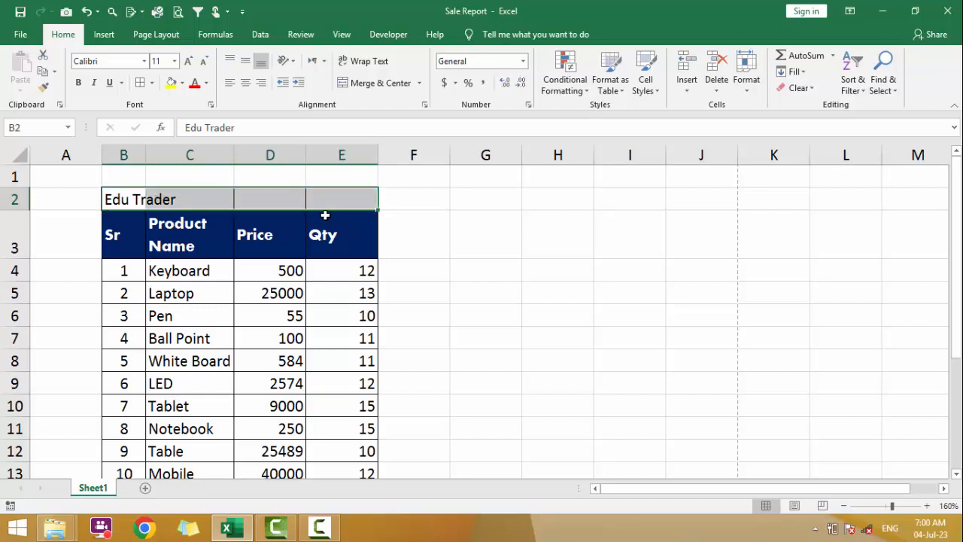
left_click(362, 84)
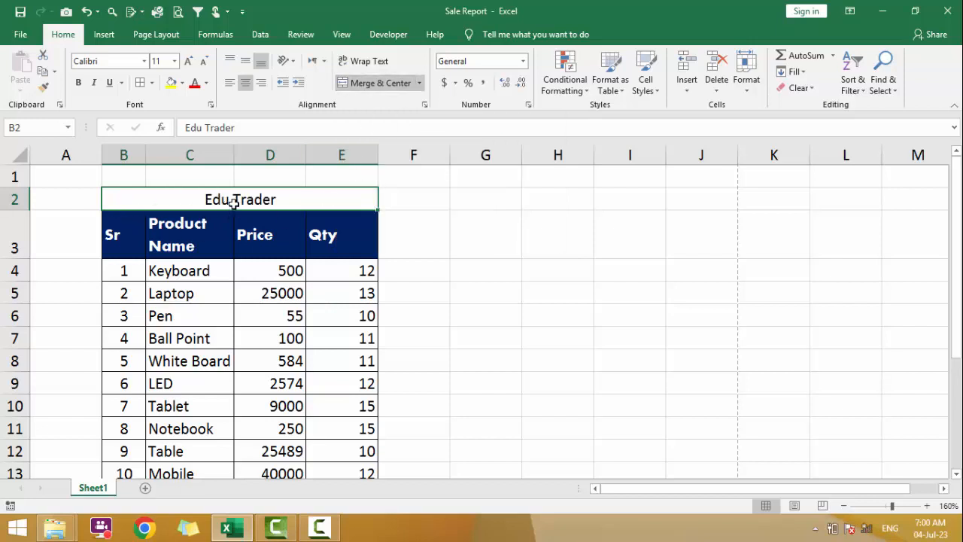
left_click(513, 249)
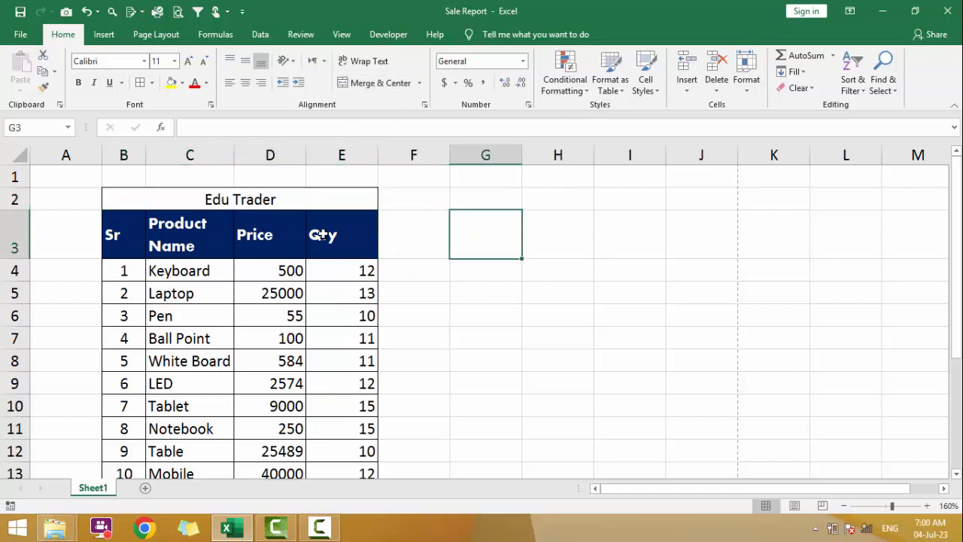
- Fill the merged Edu Trader title cell with yellow
left_click(328, 203)
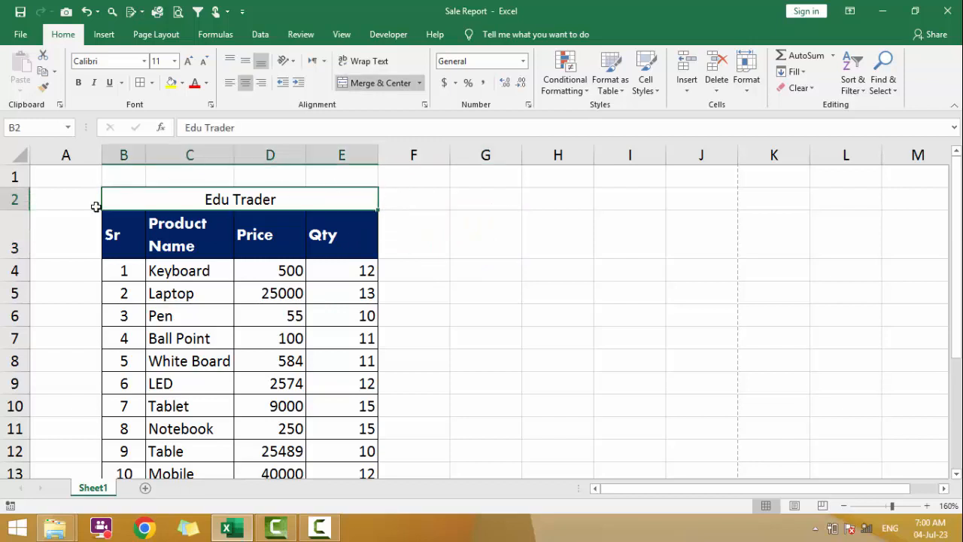
left_click(172, 82)
left_click(514, 320)
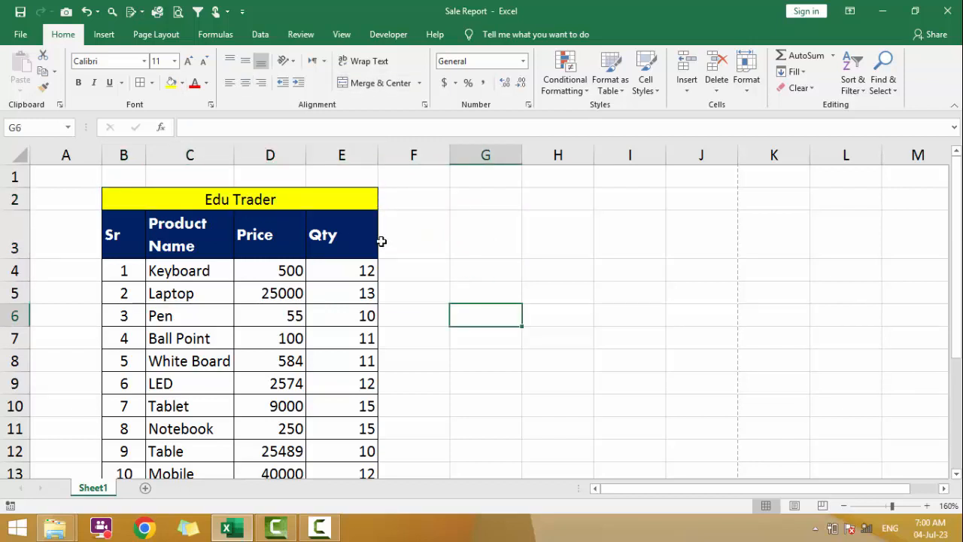
mouse_move(957, 260)
left_mouse_down()
mouse_move(957, 277)
mouse_move(958, 263)
left_mouse_up()
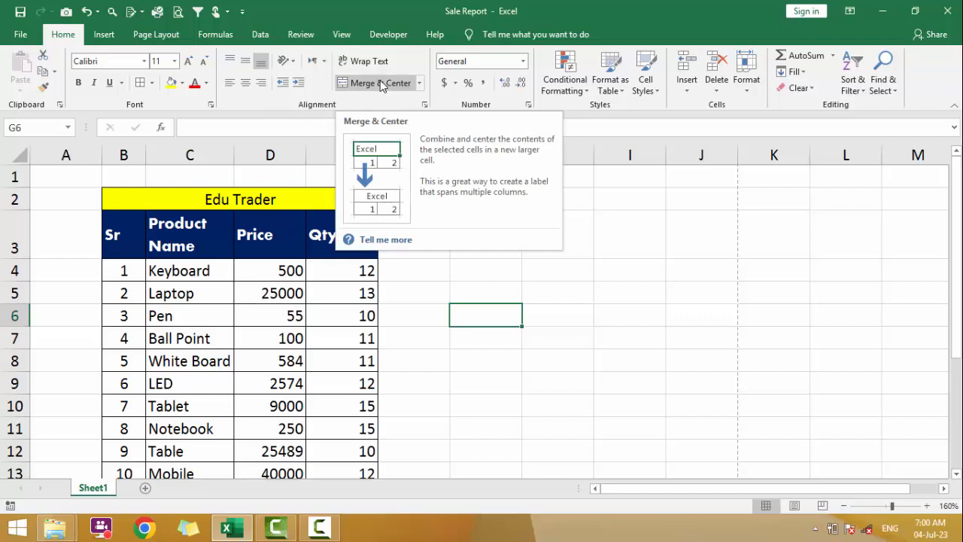
- Unmerge the Edu Trader title cell back into separate cells
left_click(238, 205)
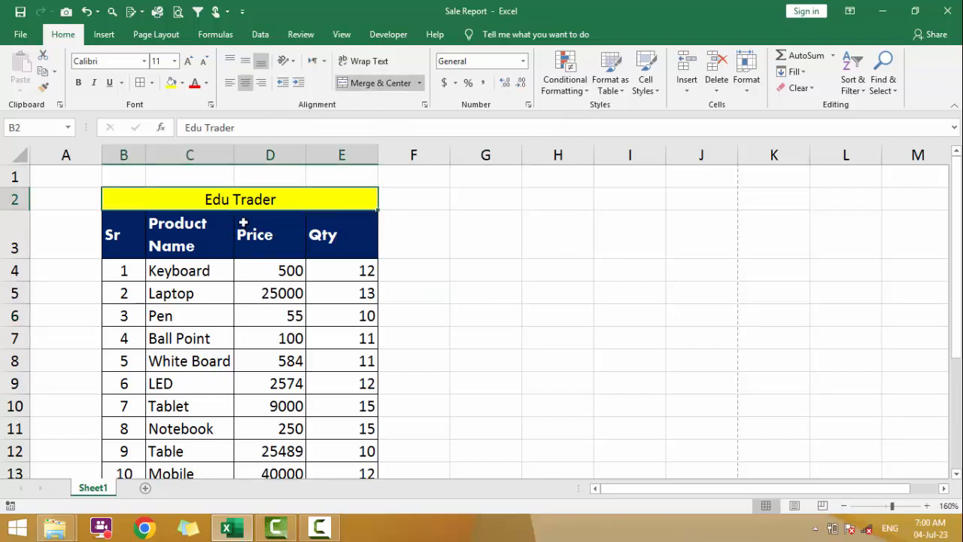
left_click(366, 87)
left_click(130, 202)
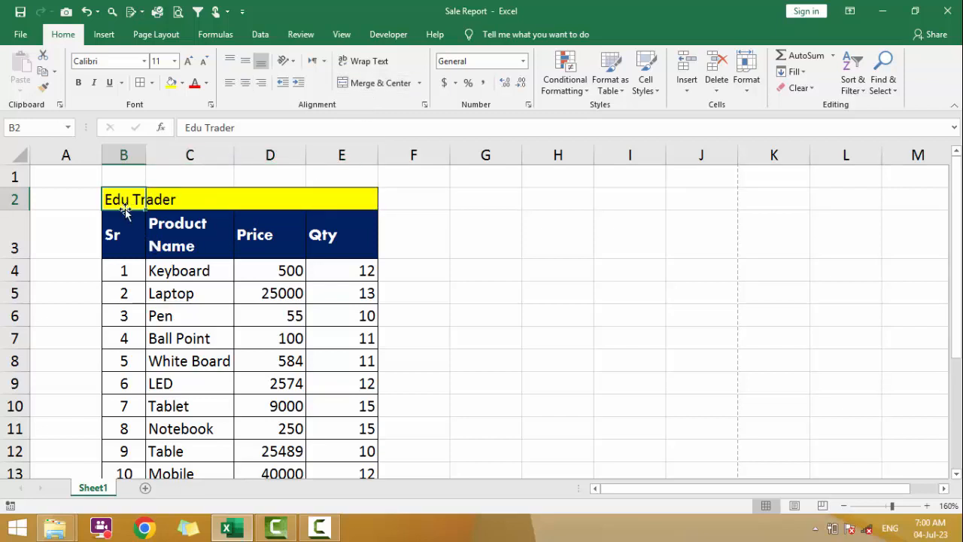
- Turn text wrapping off and back on for the Product Name header in C3
left_click(209, 239)
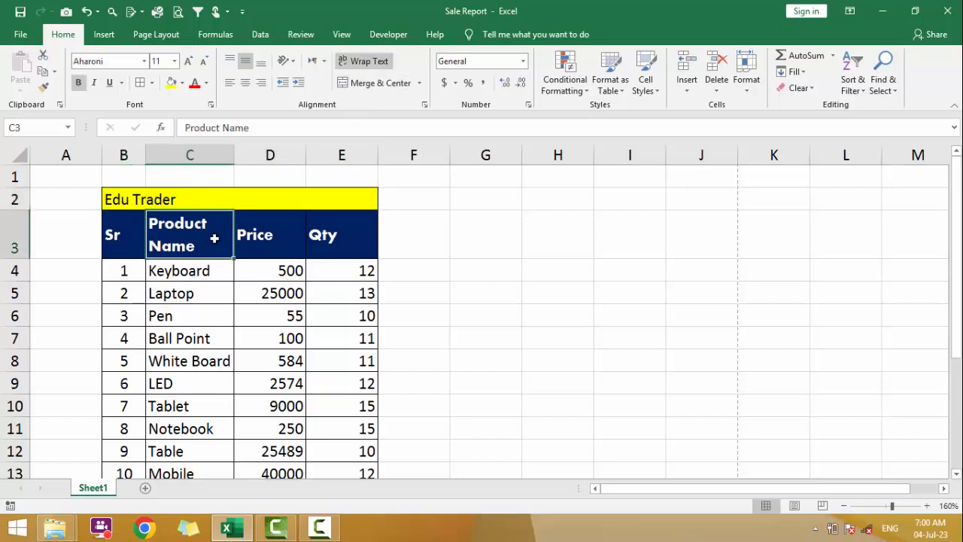
left_click(363, 61)
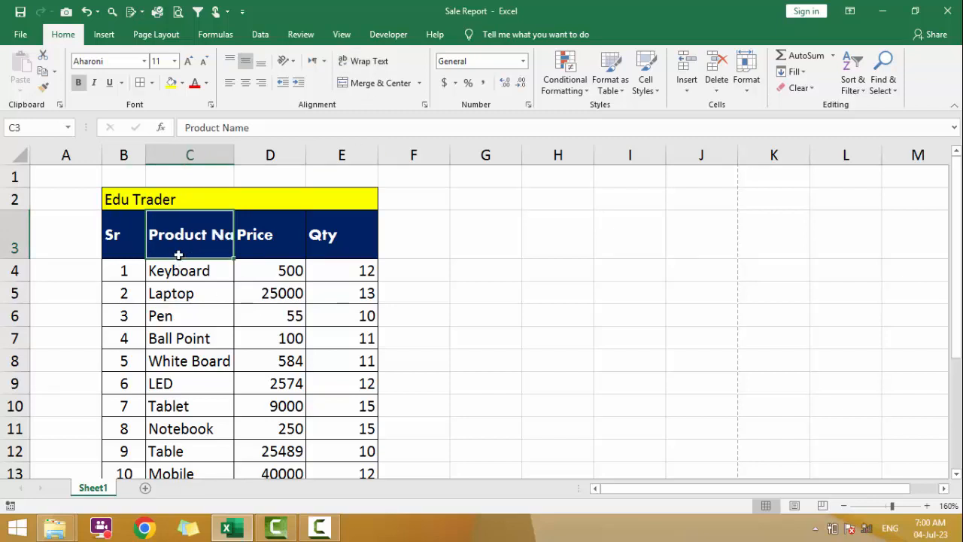
left_click(364, 61)
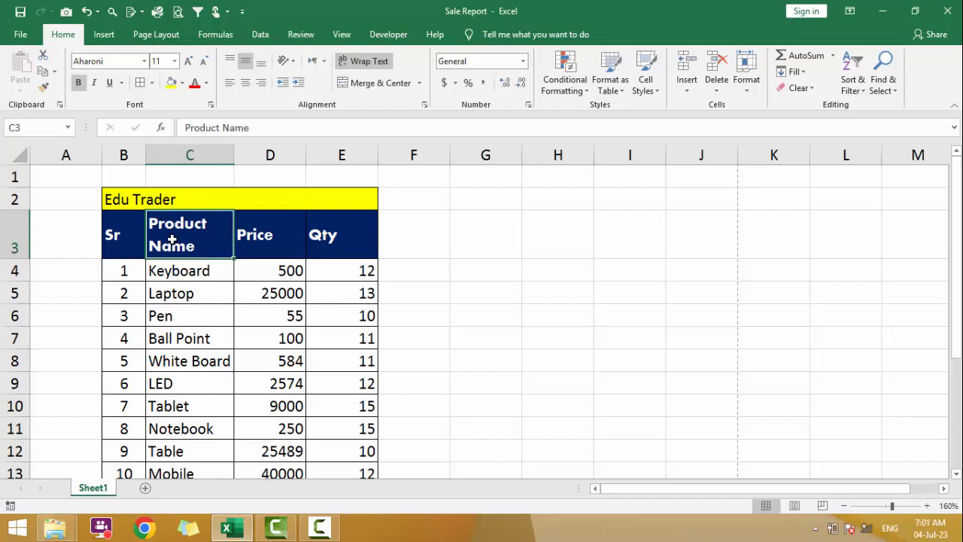
- Merge and center the yellow title cells B2:E2 again
left_click_drag(129, 200, 372, 200)
left_click(375, 83)
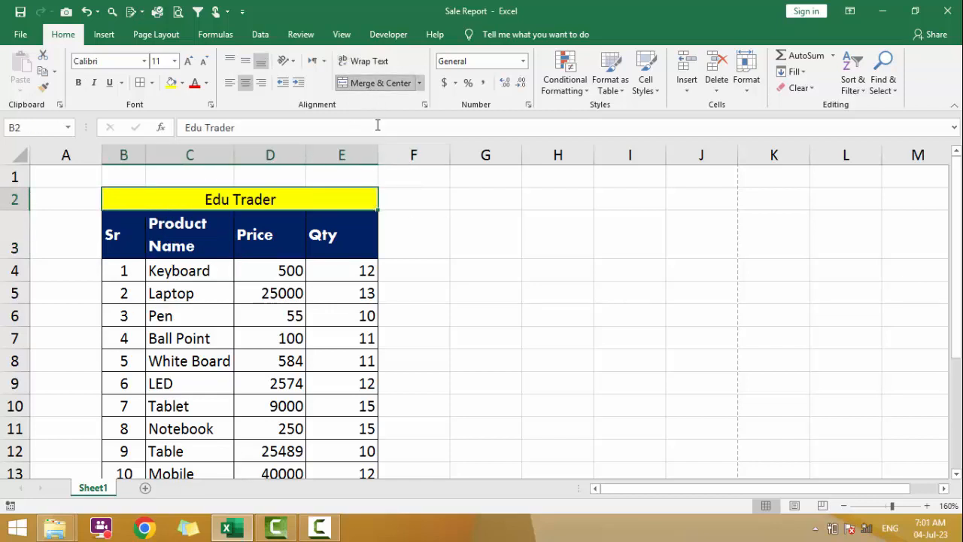
left_click(425, 253)
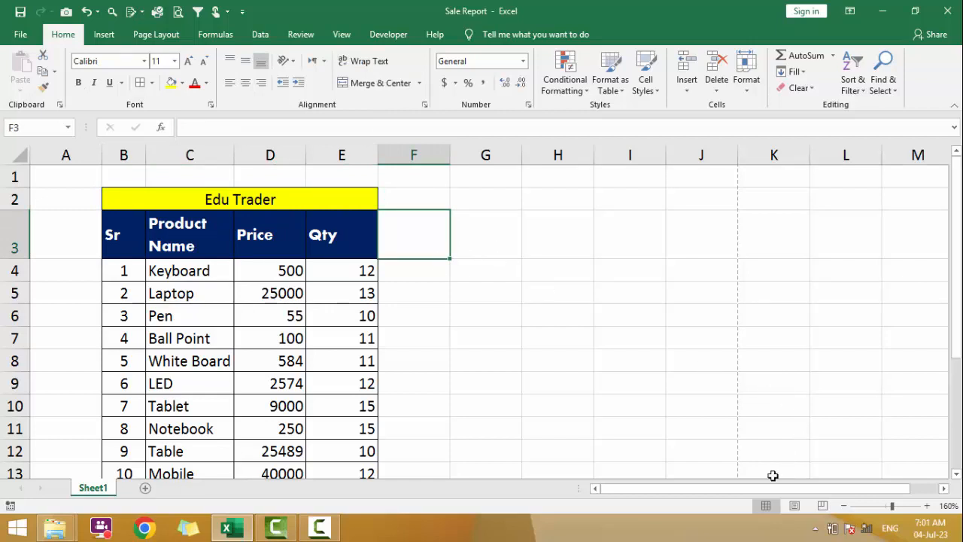
- Switch the sheet to Page Layout view and examine the table on its page, finishing at 110% zoom
left_click(795, 506)
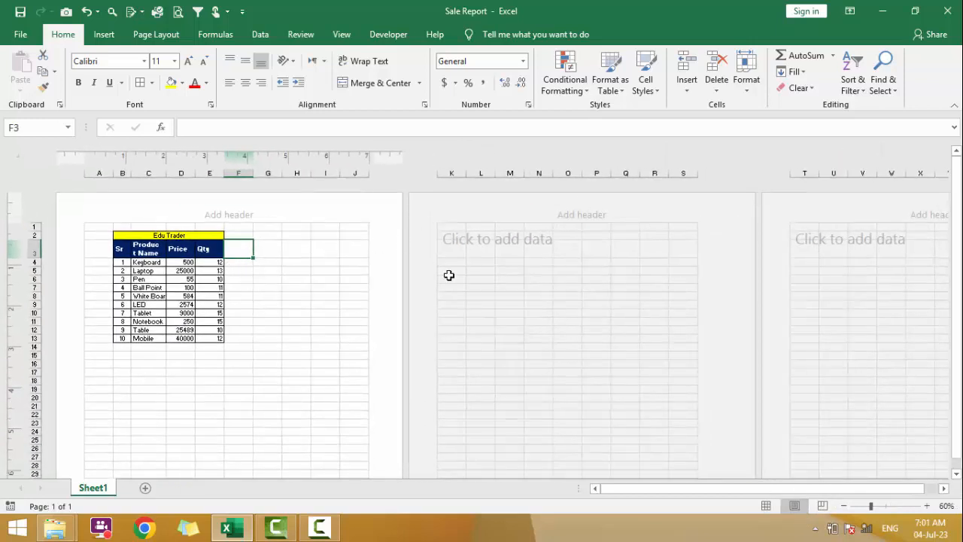
left_click_drag(957, 270, 956, 277)
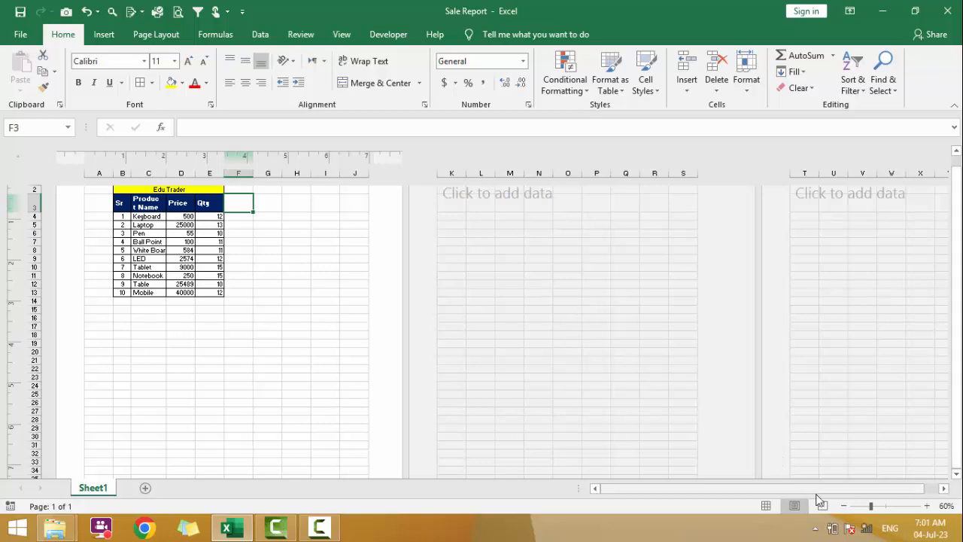
left_click(845, 507)
left_click(845, 507)
left_click(844, 507)
left_click(845, 508)
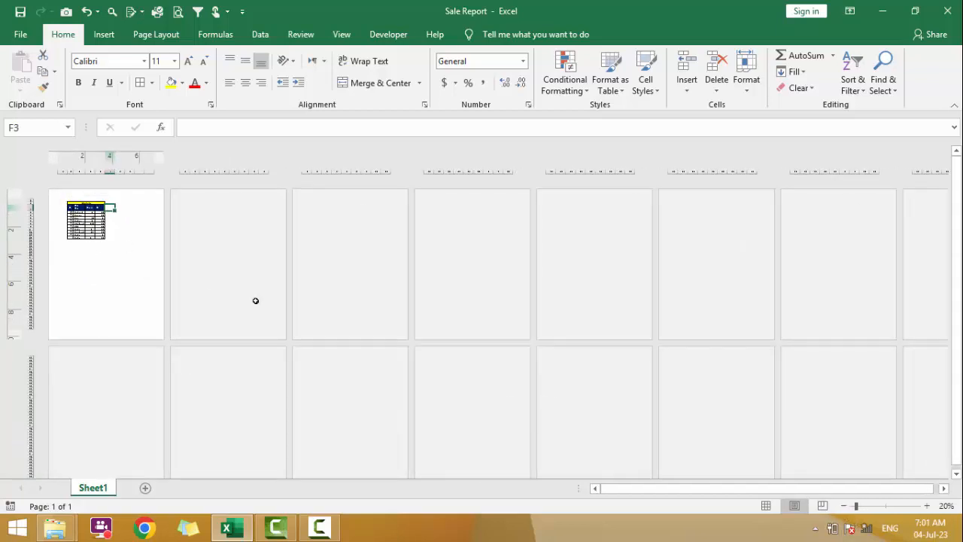
left_click(926, 506)
left_click(926, 505)
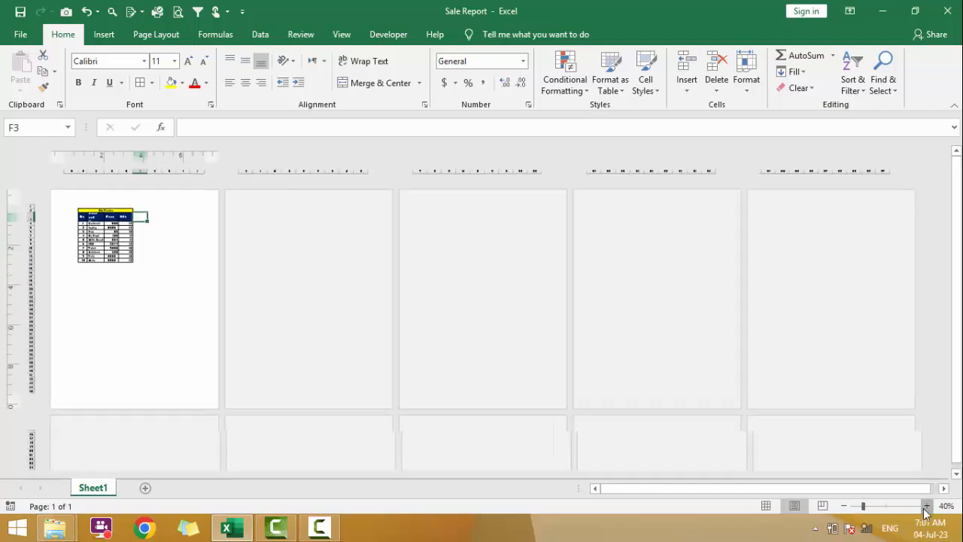
left_click(926, 506)
left_click(927, 506)
left_click(926, 505)
left_click(927, 506)
left_click(926, 506)
left_click(926, 506)
left_click(927, 506)
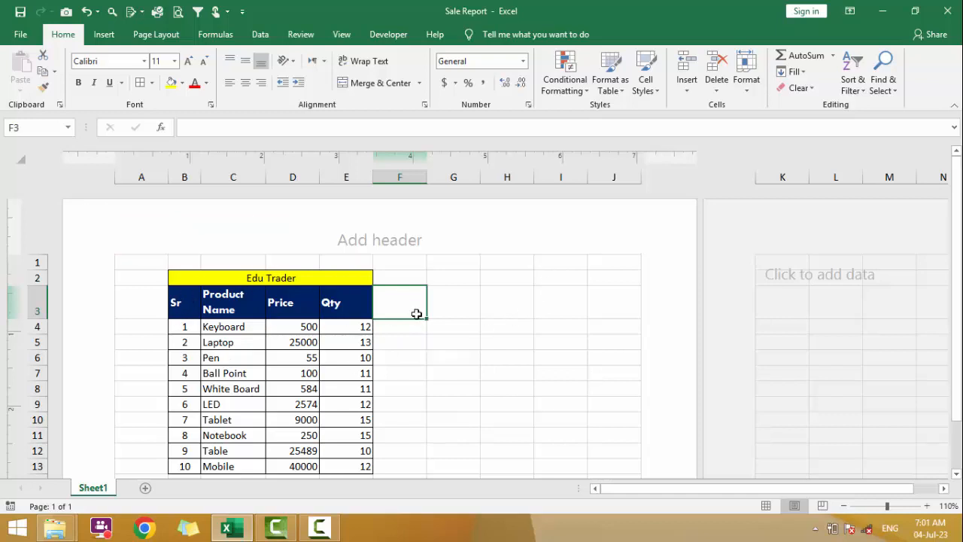
- Open the print preview of the sheet
key("ctrl+p")
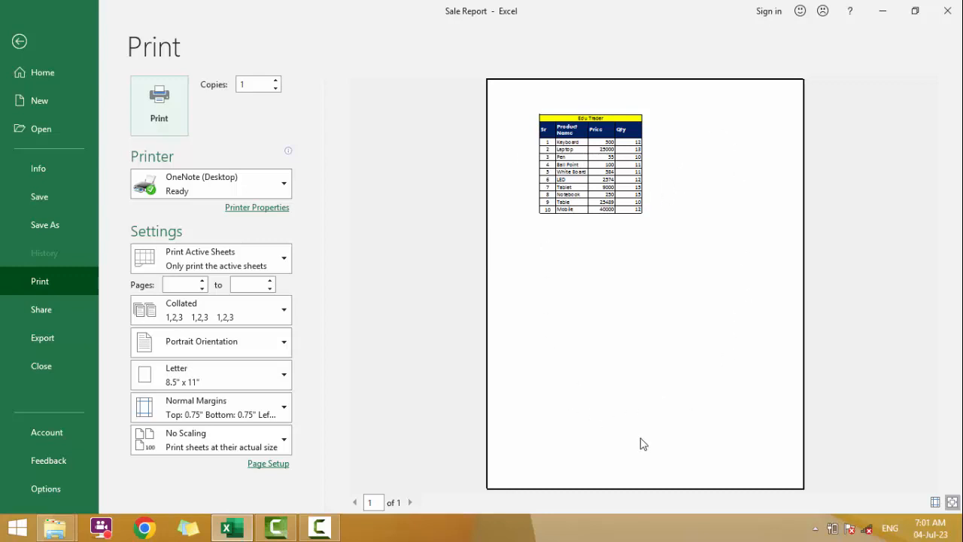
- Close the print preview and return the sheet to Normal view
left_click(20, 43)
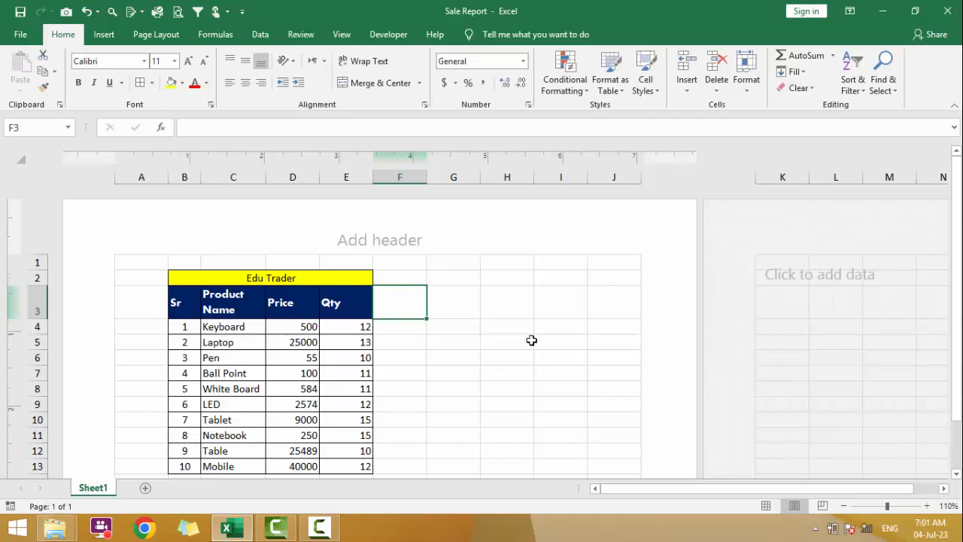
left_click_drag(400, 279, 529, 438)
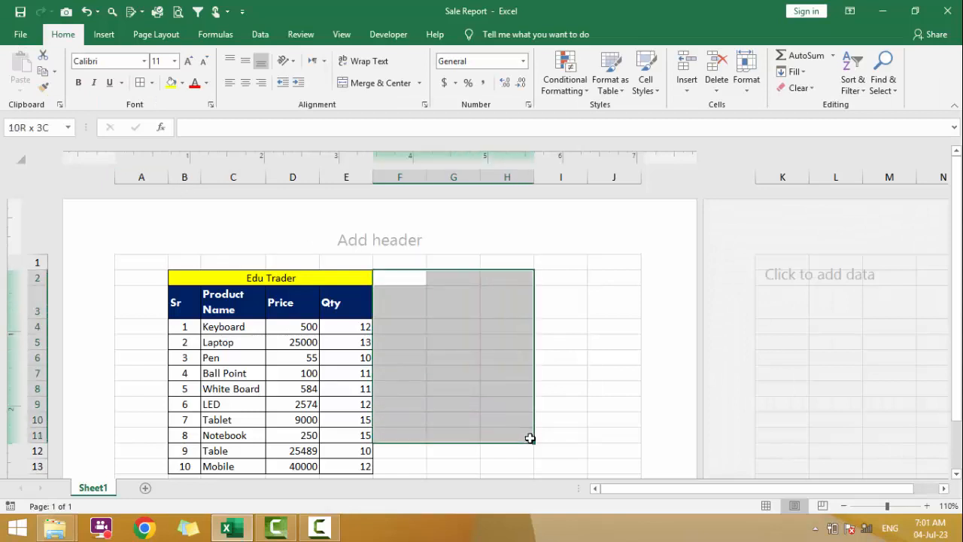
left_click(444, 303)
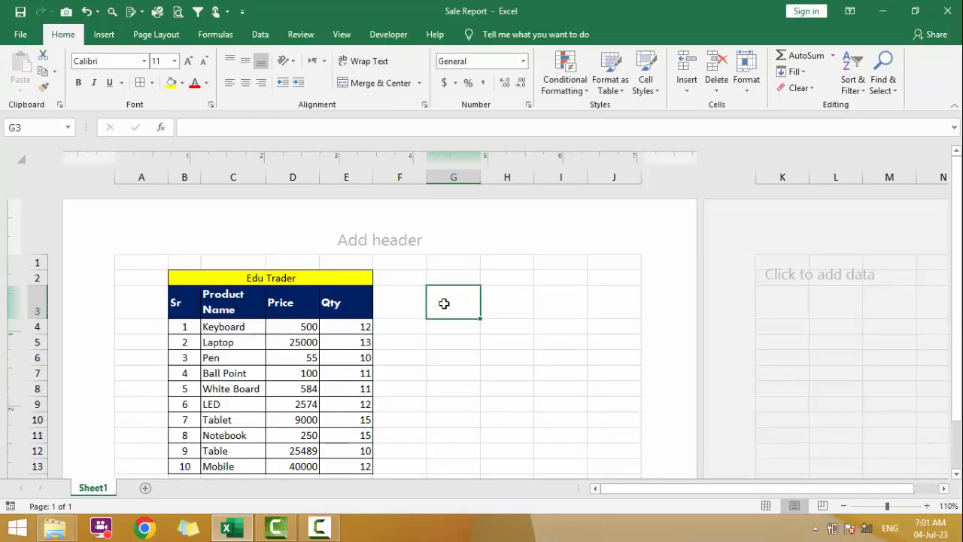
left_click(765, 506)
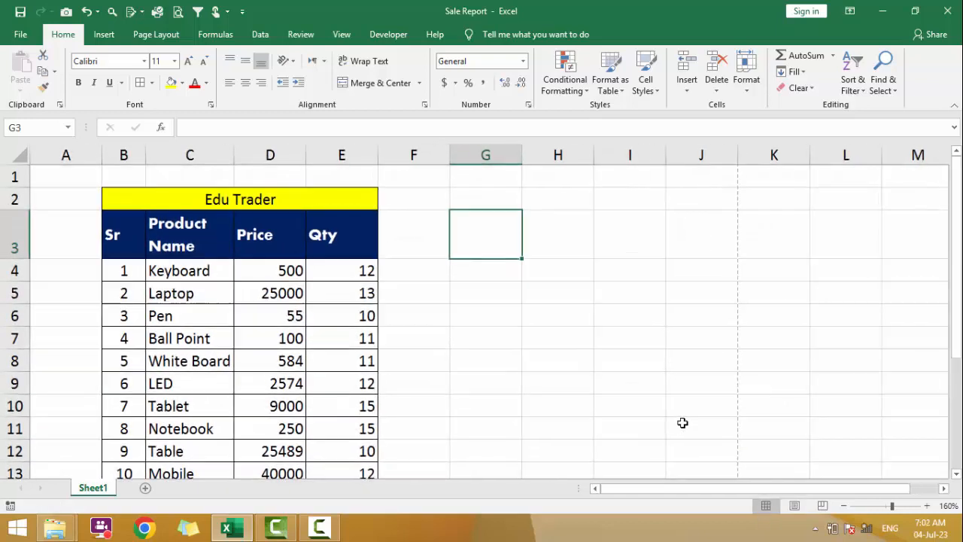
- Examine the table's page boundaries in Page Break Preview at 120% zoom, and return the sheet to Normal view
left_click(824, 508)
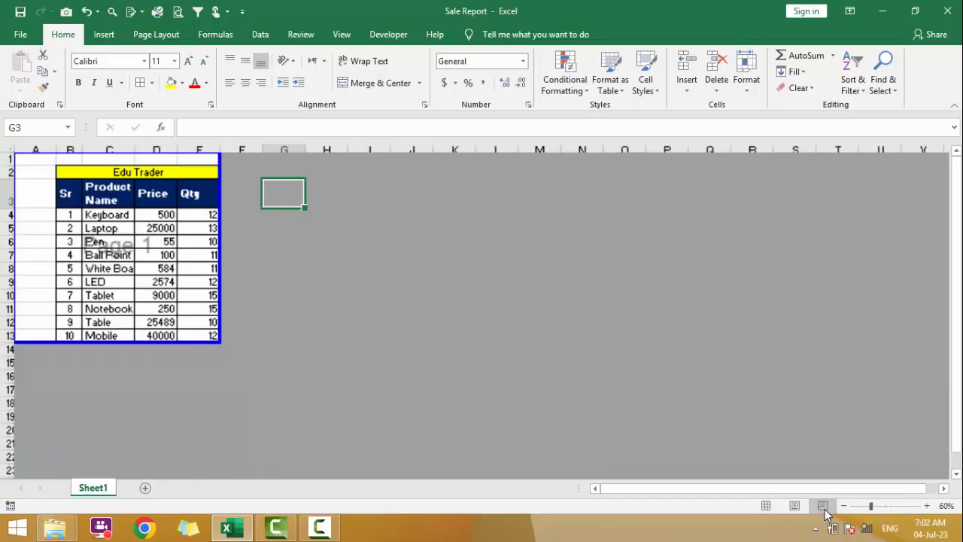
left_click(183, 261)
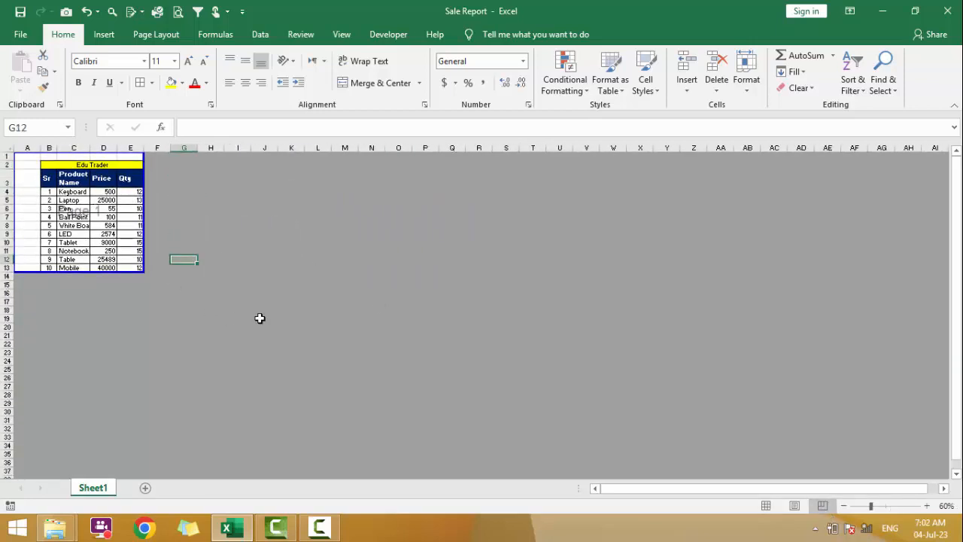
left_click(927, 506)
left_click(927, 506)
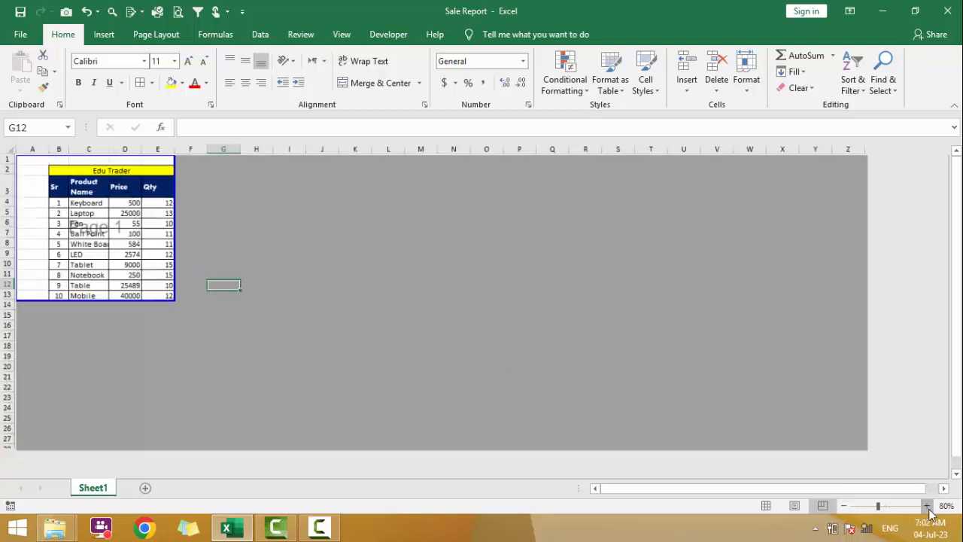
left_click(927, 505)
left_click(927, 505)
left_click(927, 505)
left_click(928, 506)
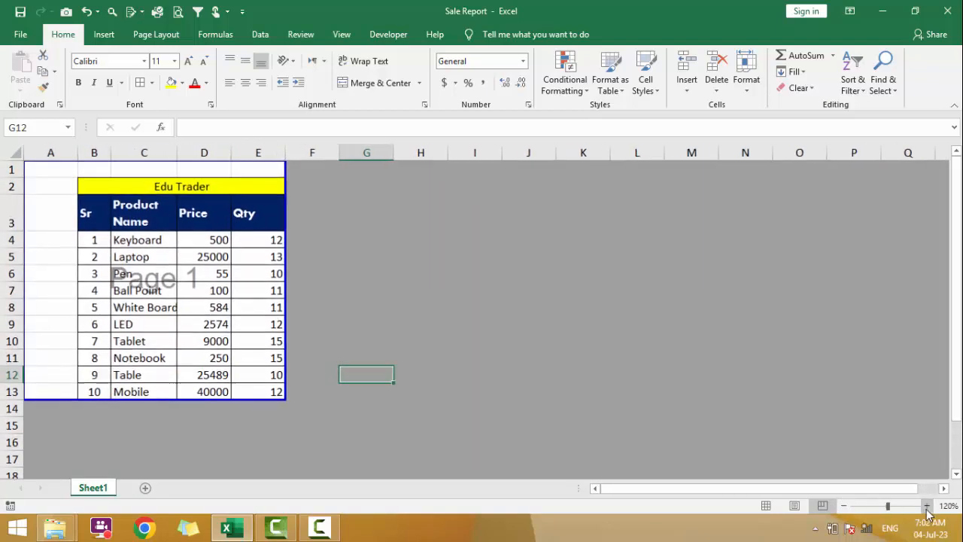
left_click(544, 255)
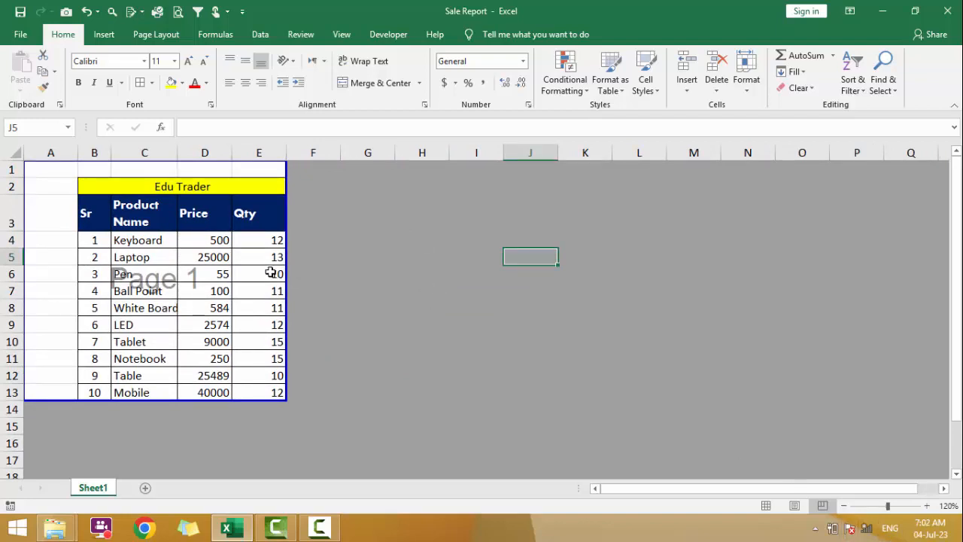
left_click(767, 505)
left_click(502, 366)
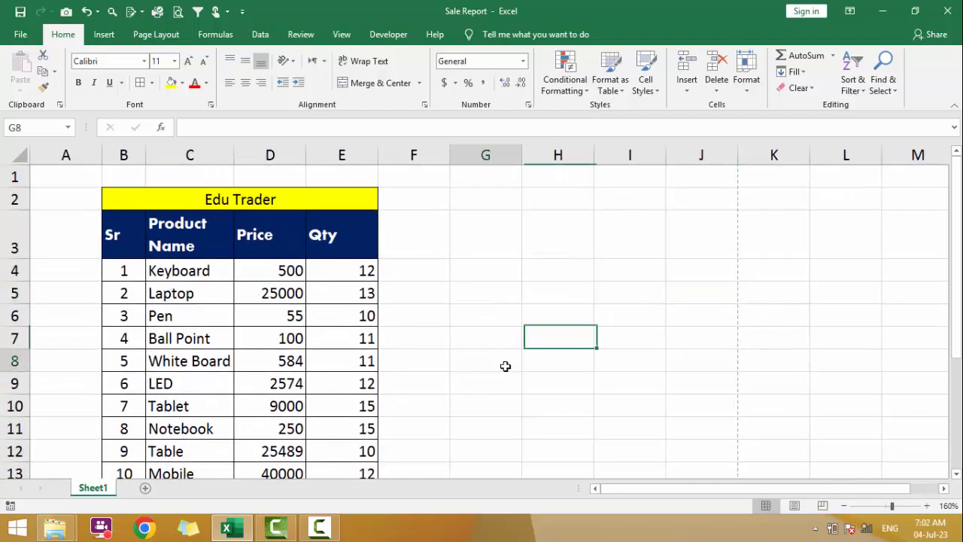